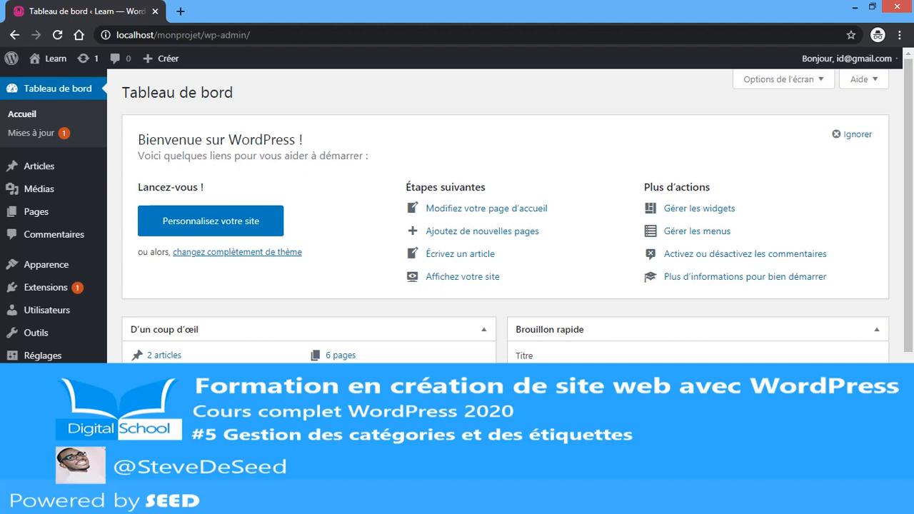
# Open the management page for article categories
pyautogui.scroll(-3, 505, 285)
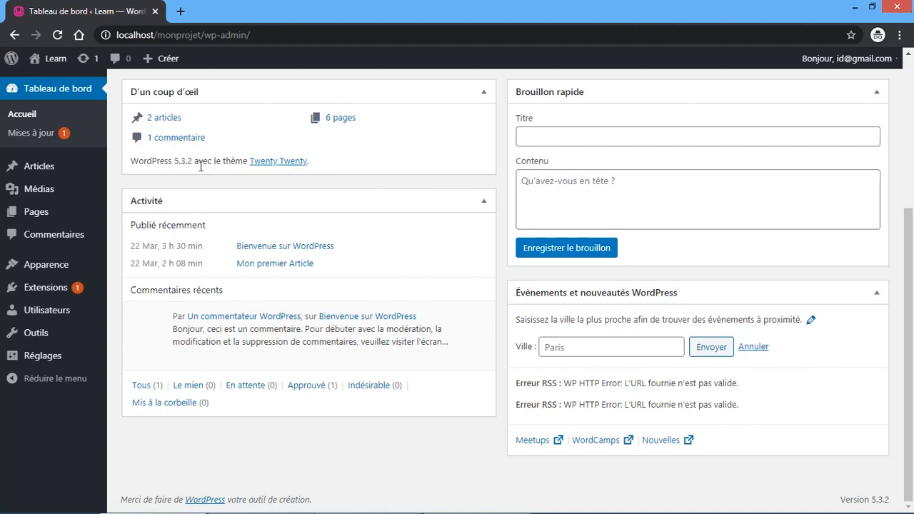
pyautogui.moveTo(59, 173)
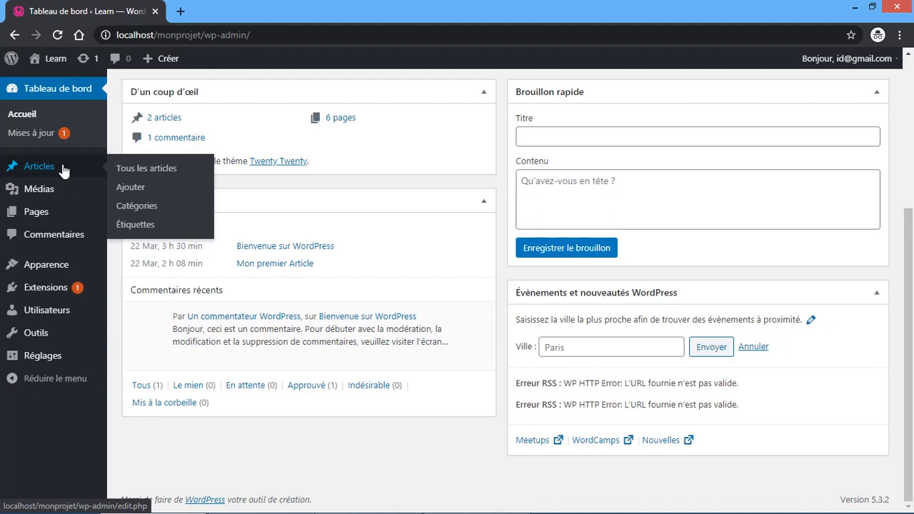
pyautogui.click(134, 213)
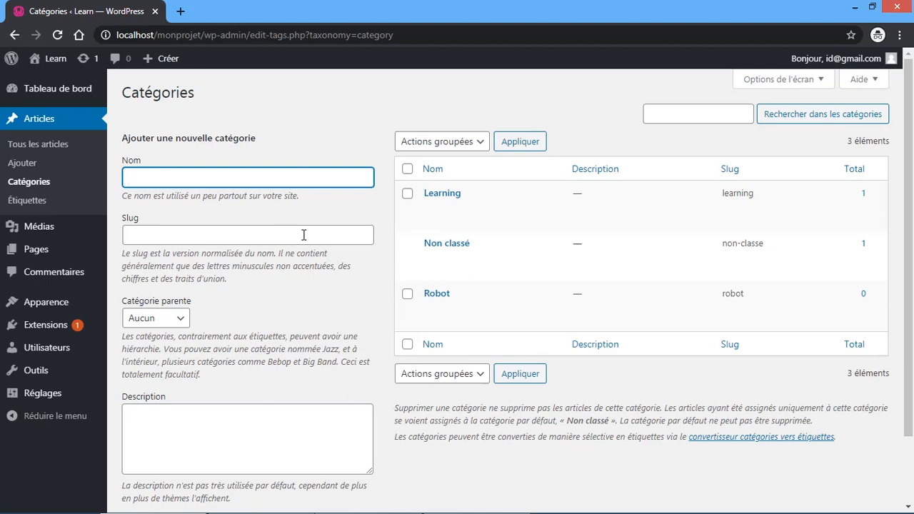
# Name the new category "Programmation", with Aucun as its parent category
pyautogui.write('Progrt')
pyautogui.press('BackSpace')
pyautogui.write('ammtion')
pyautogui.press('Left')
pyautogui.press('Left')
pyautogui.press('Left')
pyautogui.press('Left')
pyautogui.write('a')
pyautogui.click(227, 233)
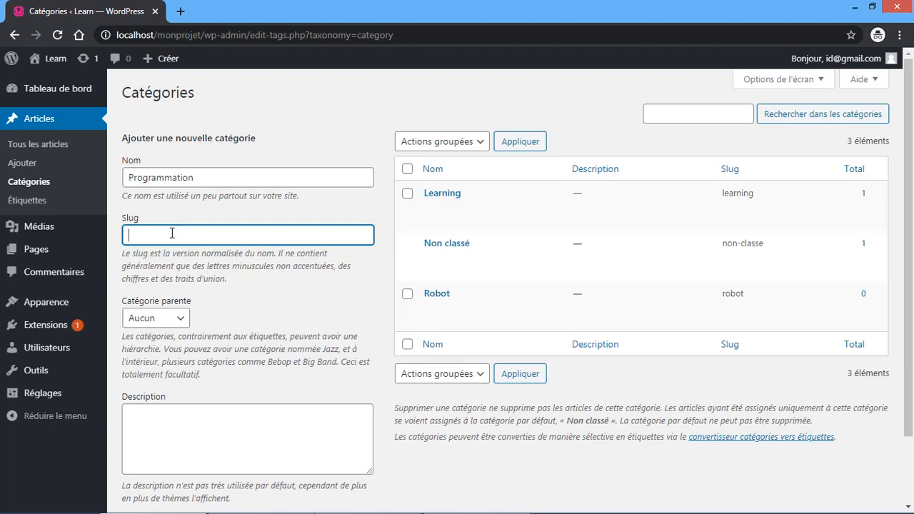
pyautogui.click(182, 322)
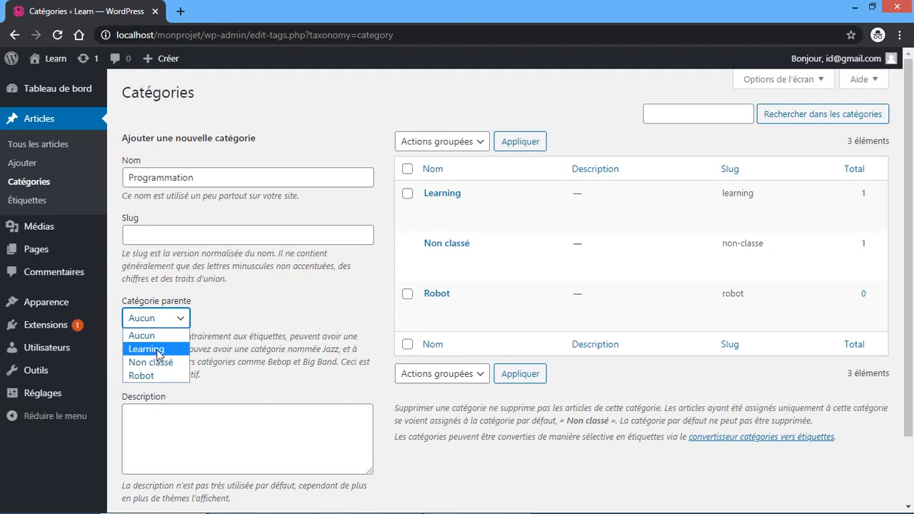
pyautogui.click(200, 349)
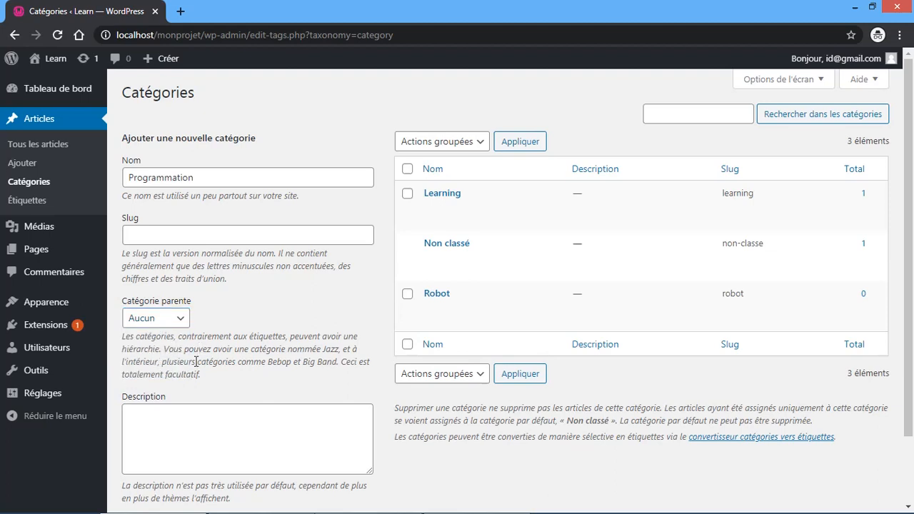
# Describe the category as "différents cours sur plusieurs technologies" and add it to the category list
pyautogui.click(195, 423)
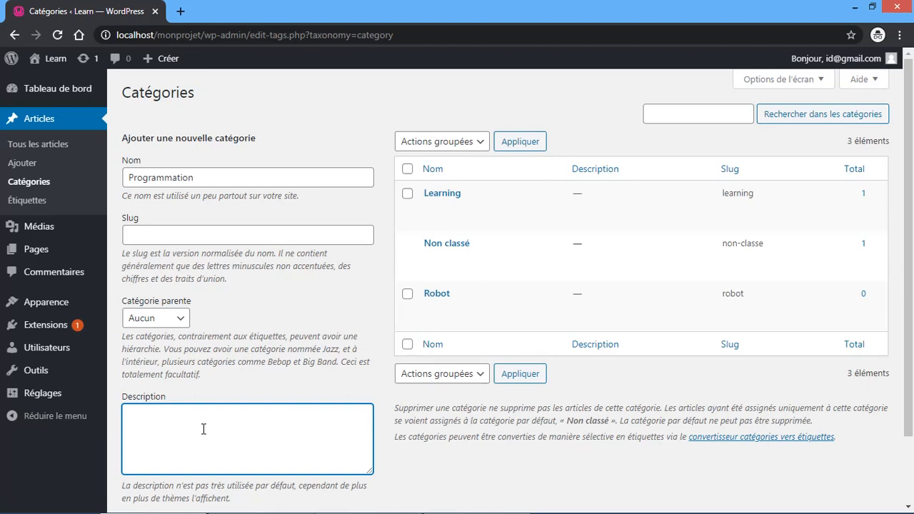
pyautogui.scroll(-1, 203, 428)
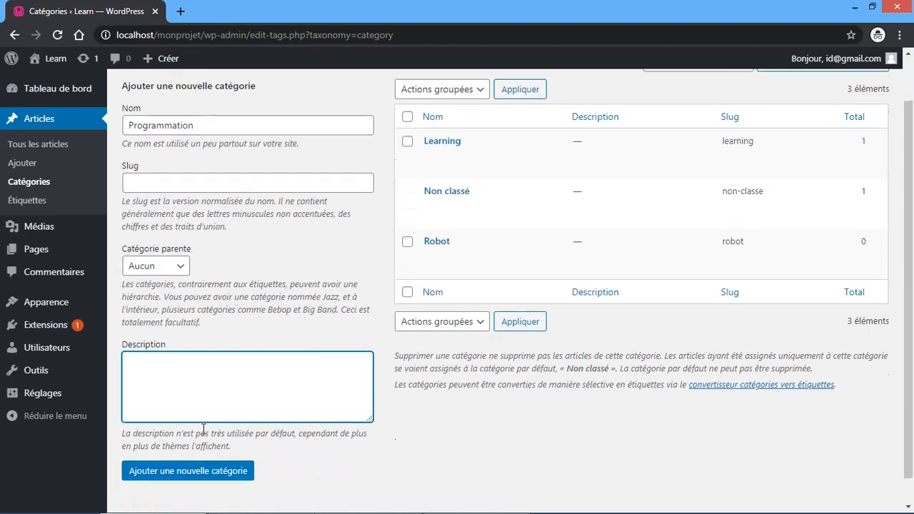
pyautogui.write('différents cours s')
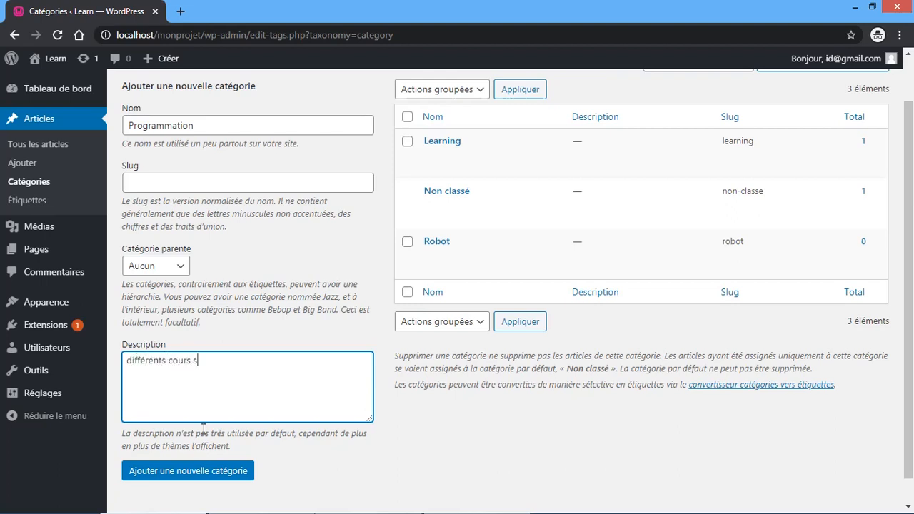
pyautogui.write('ur plusieurs eecholiogies')
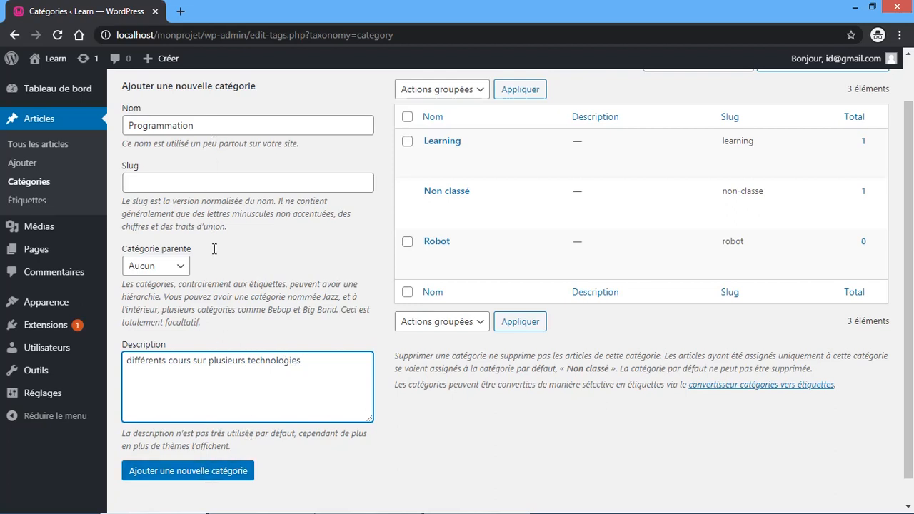
pyautogui.scroll(1, 238, 353)
pyautogui.scroll(-1, 238, 359)
pyautogui.click(185, 442)
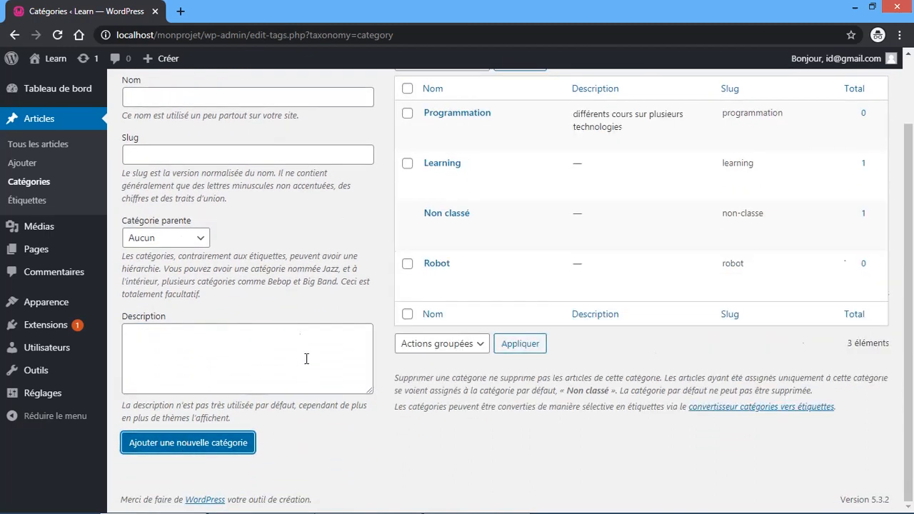
# Add a subcategory named "Programmation Front-end" with Programmation as its parent category
pyautogui.scroll(2, 325, 348)
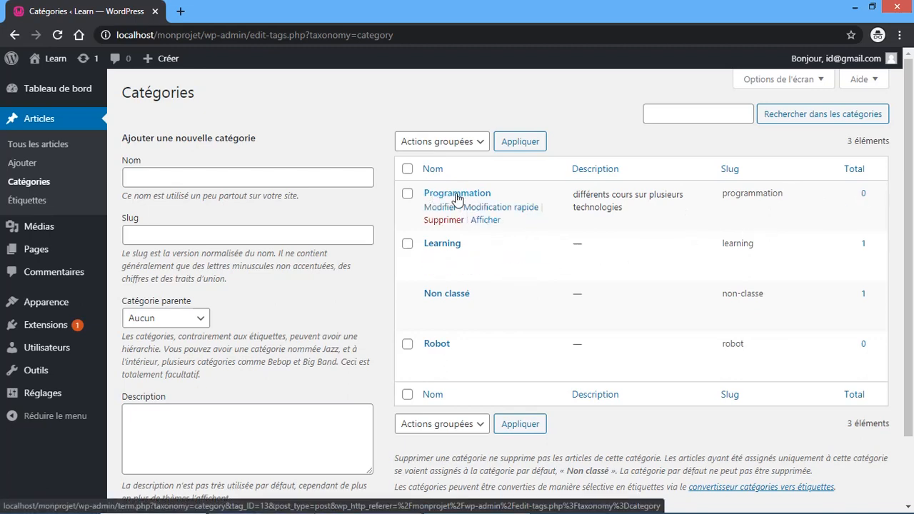
pyautogui.click(257, 177)
pyautogui.write('Po')
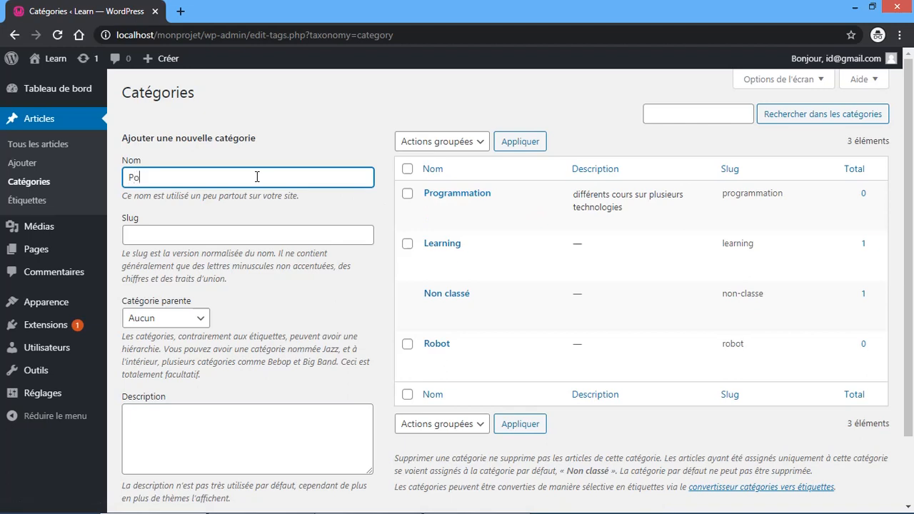
pyautogui.press('BackSpace')
pyautogui.write('rogrammation Front-end')
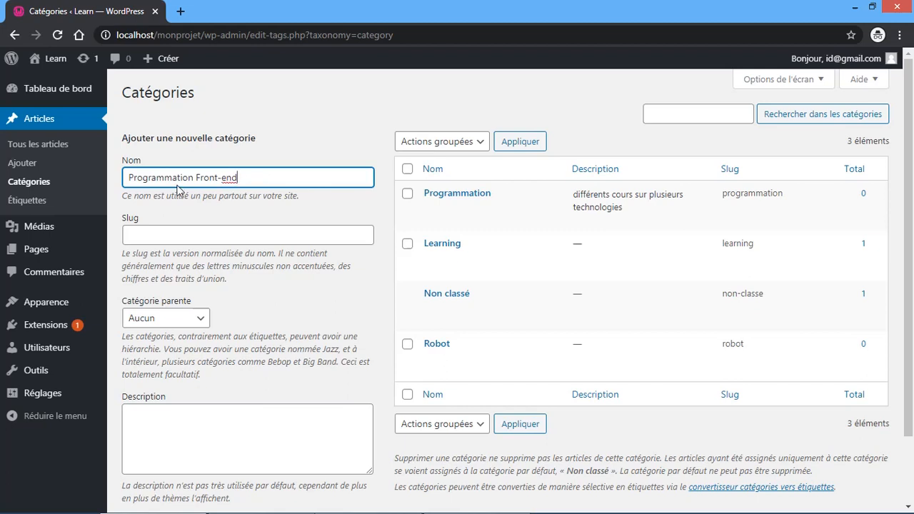
pyautogui.scroll(-1, 220, 216)
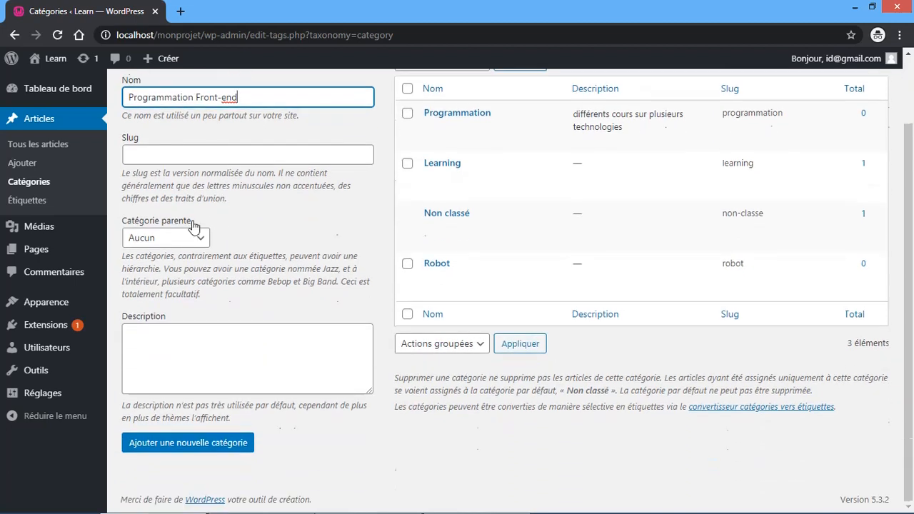
pyautogui.click(191, 237)
pyautogui.click(174, 269)
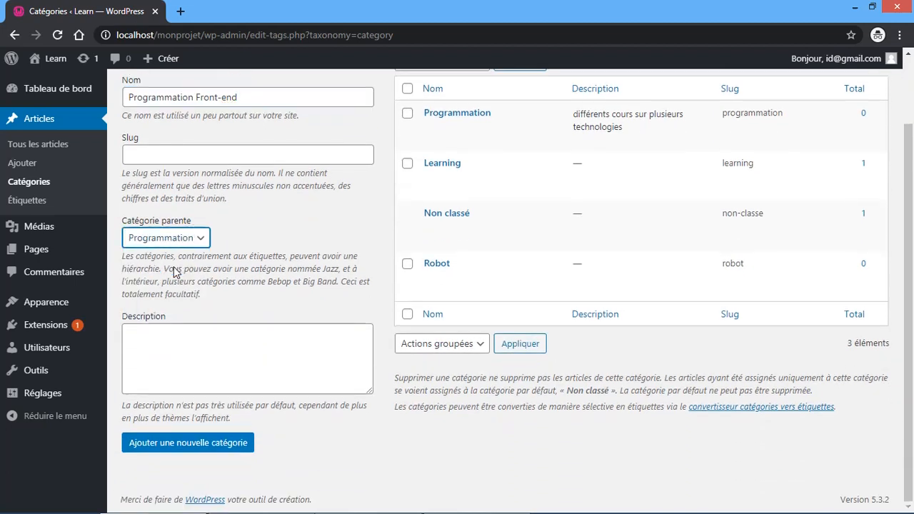
pyautogui.click(164, 452)
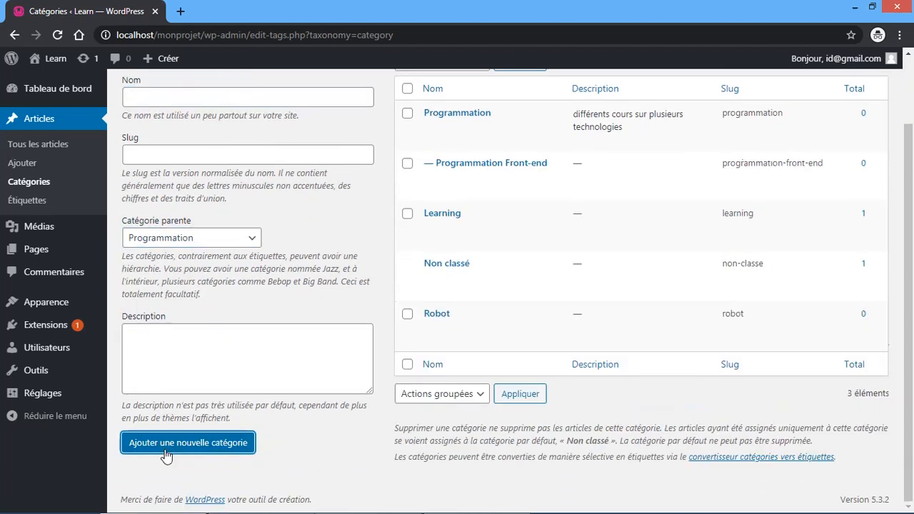
# Add a second subcategory named "Programmation Back-end" under the Programmation category
pyautogui.moveTo(460, 175)
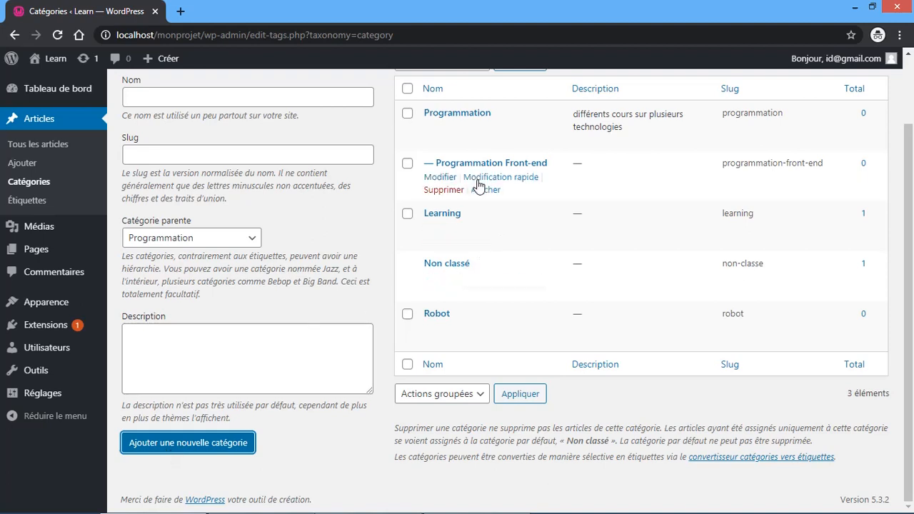
pyautogui.moveTo(468, 127)
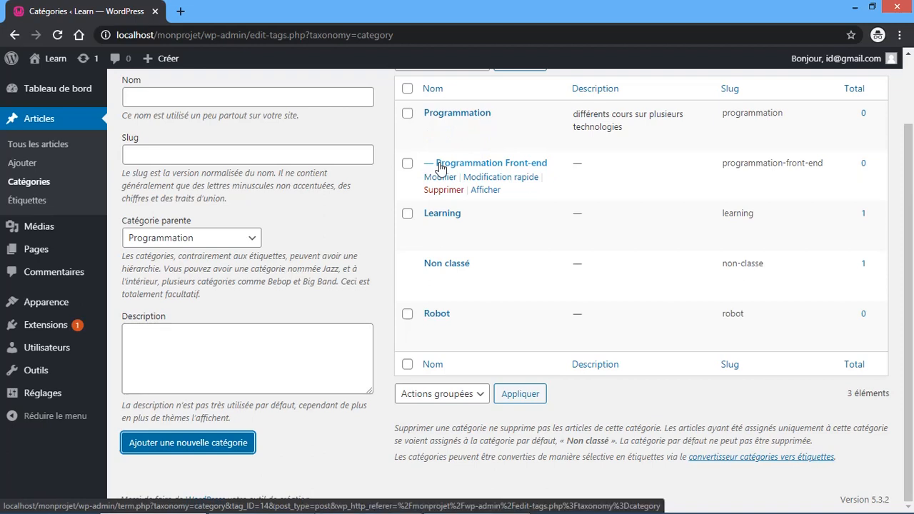
pyautogui.click(217, 105)
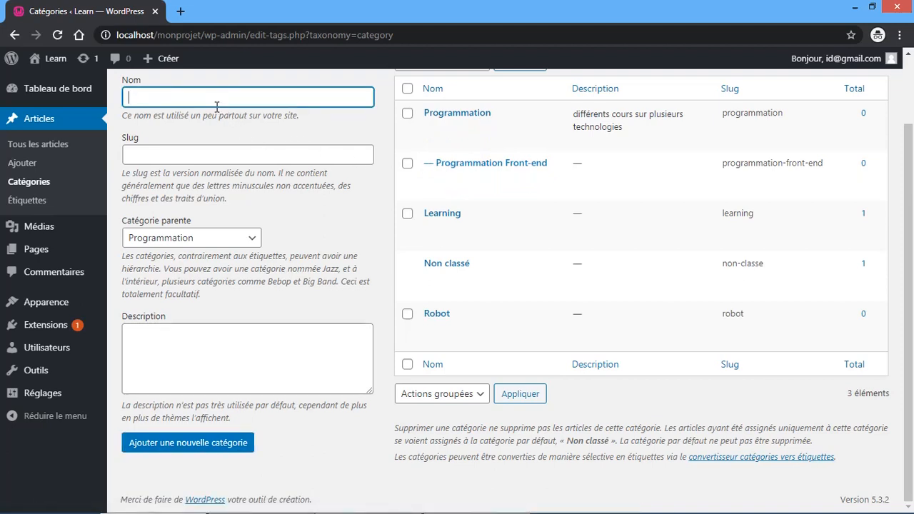
pyautogui.write('Programmation ')
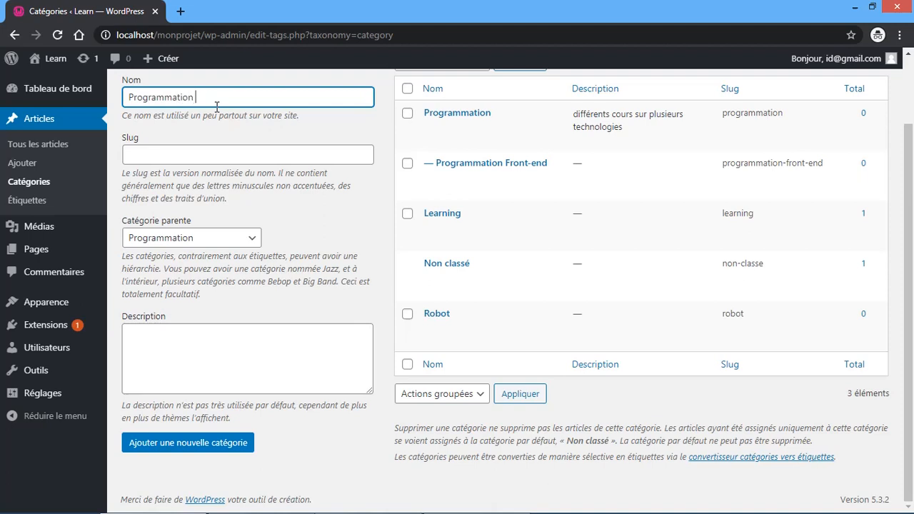
pyautogui.write('Back-end')
pyautogui.press('Tab')
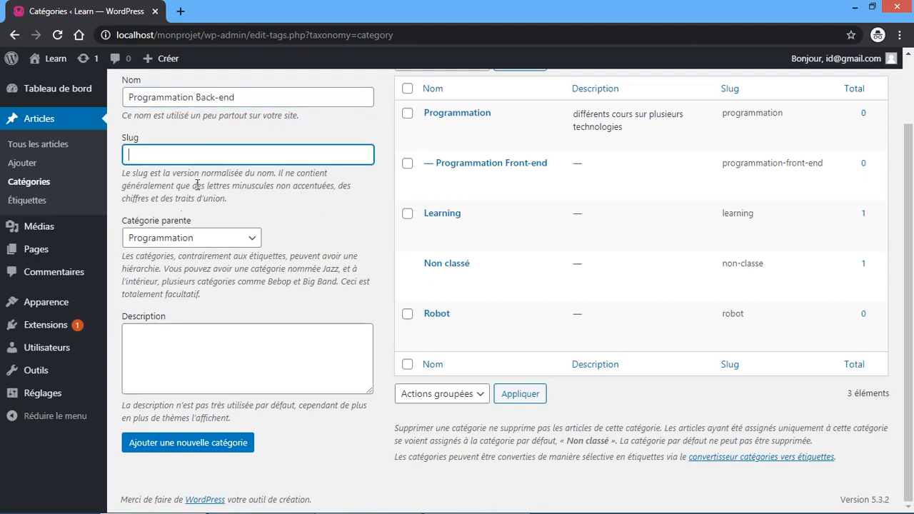
pyautogui.click(202, 445)
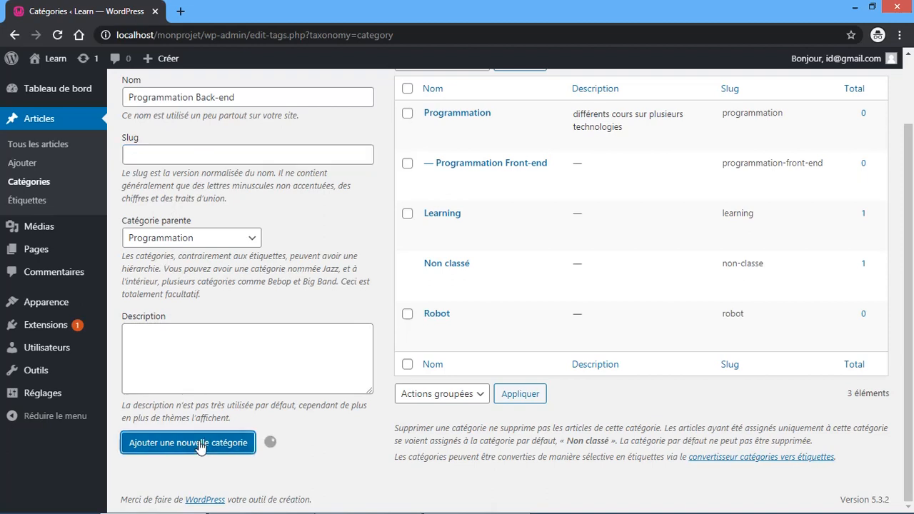
# Name another new category "Infographie" and set its parent category to Aucun
pyautogui.moveTo(529, 167)
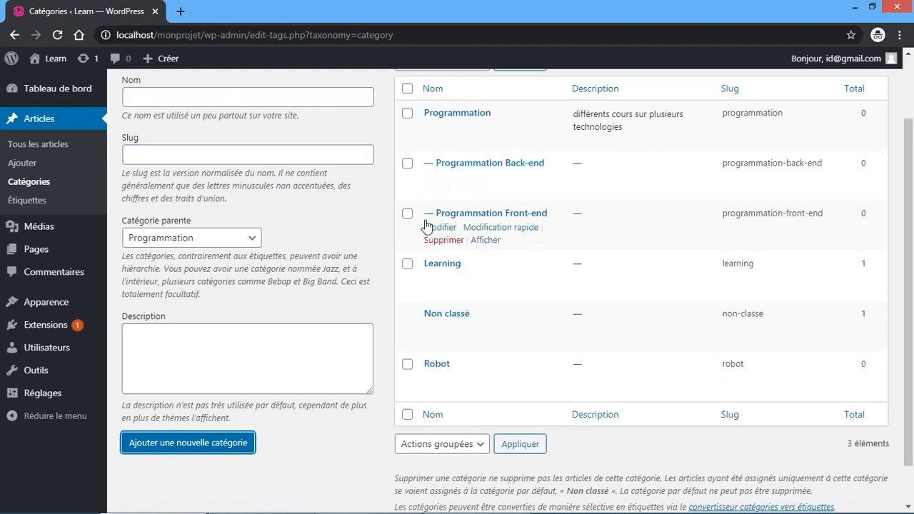
pyautogui.click(227, 102)
pyautogui.write('In')
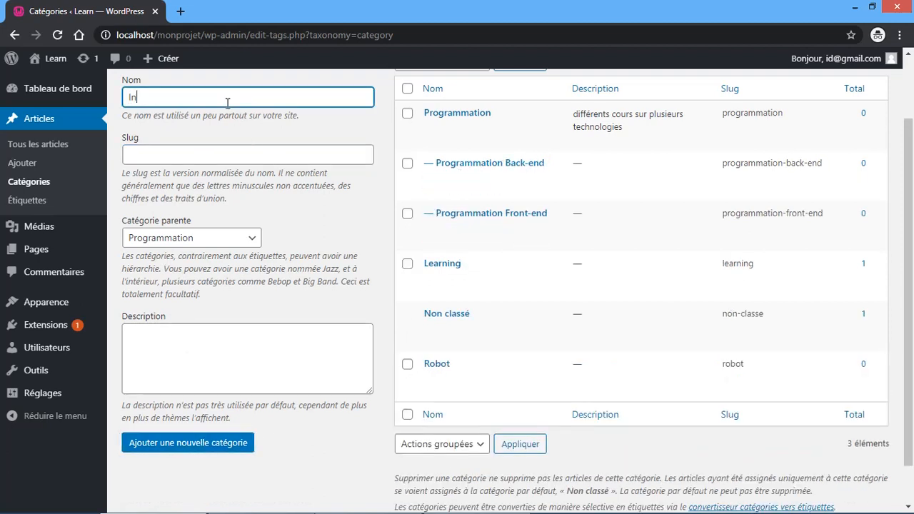
pyautogui.write('fographie')
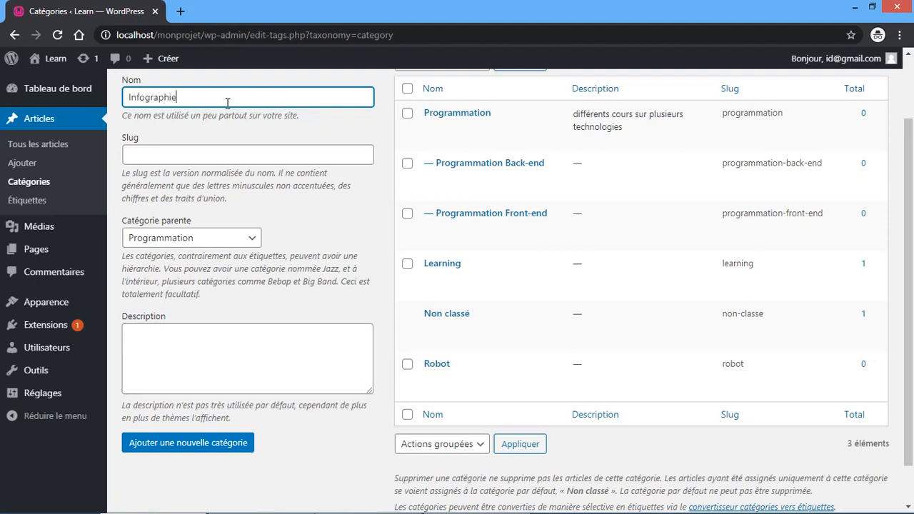
pyautogui.click(188, 239)
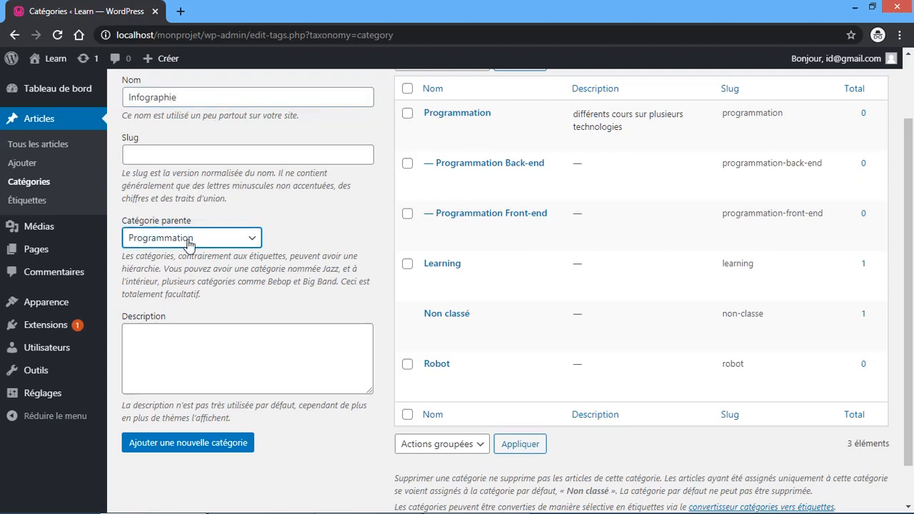
pyautogui.click(186, 255)
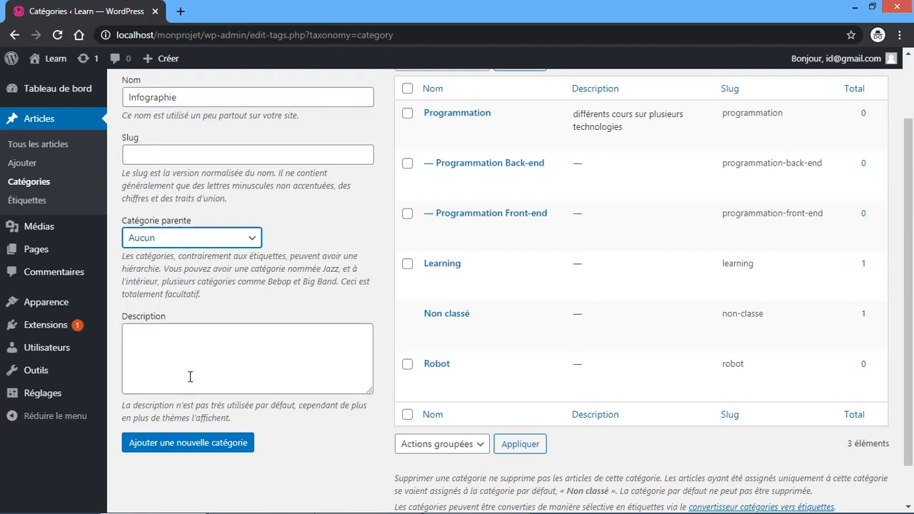
# Describe the Infographie category as "Toute sorte de design compliqué" and add it to the category list
pyautogui.click(188, 335)
pyautogui.write('T')
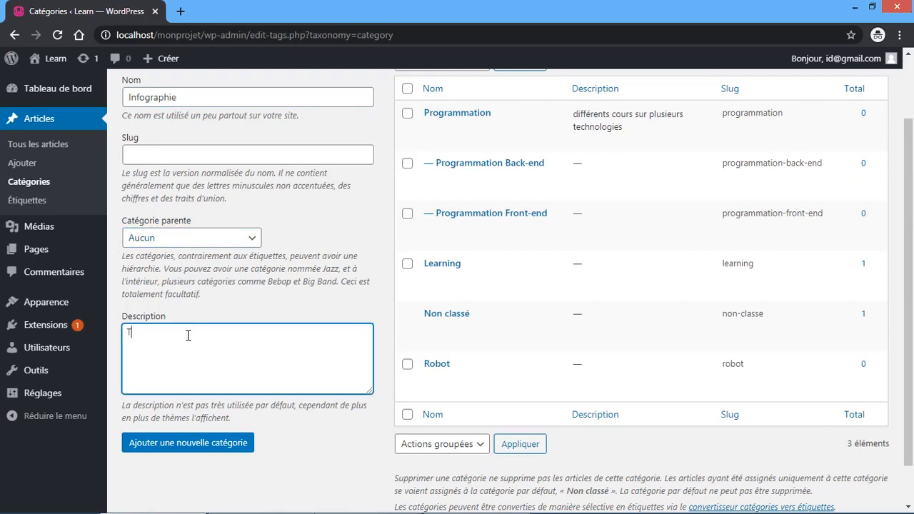
pyautogui.write('oute d')
pyautogui.write('orte de desing')
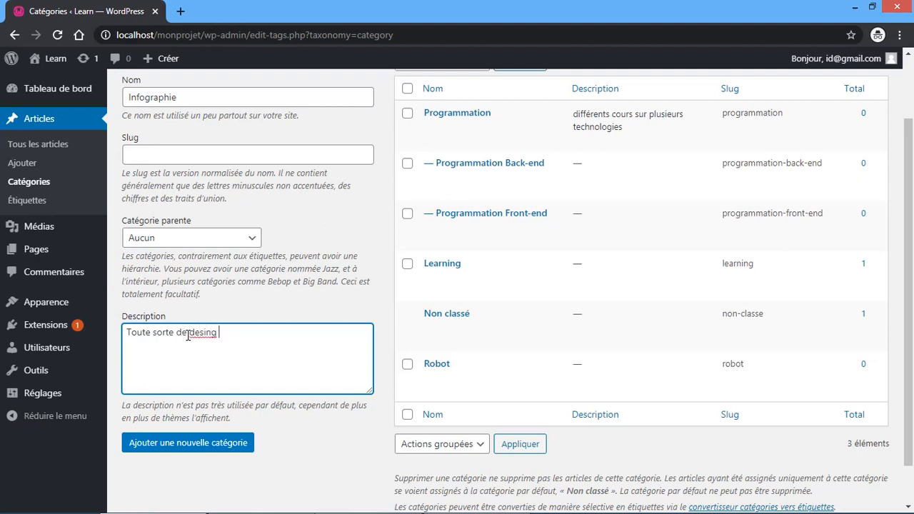
pyautogui.press('BackSpace')
pyautogui.press('BackSpace')
pyautogui.press('BackSpace')
pyautogui.write('gn compliqué')
pyautogui.click(190, 442)
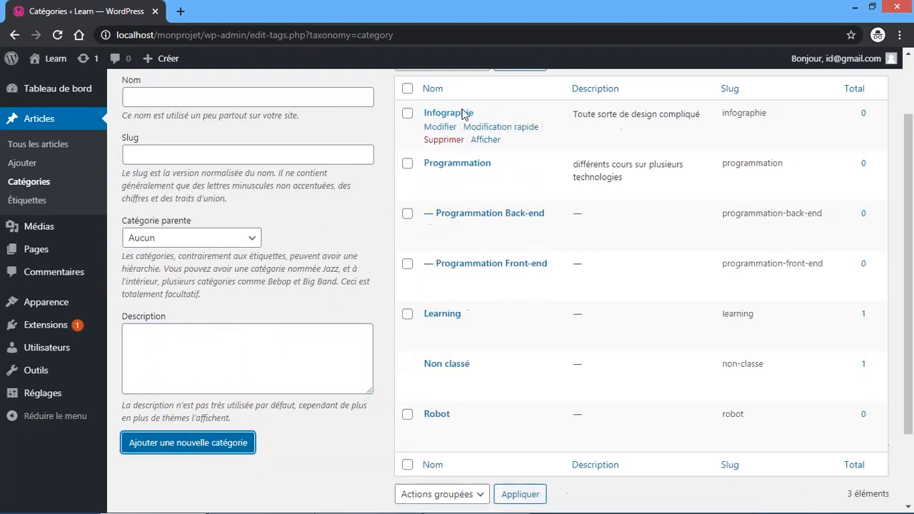
# Add a subcategory named "Photoshop" with Infographie as its parent category
pyautogui.click(187, 96)
pyautogui.write('Ph')
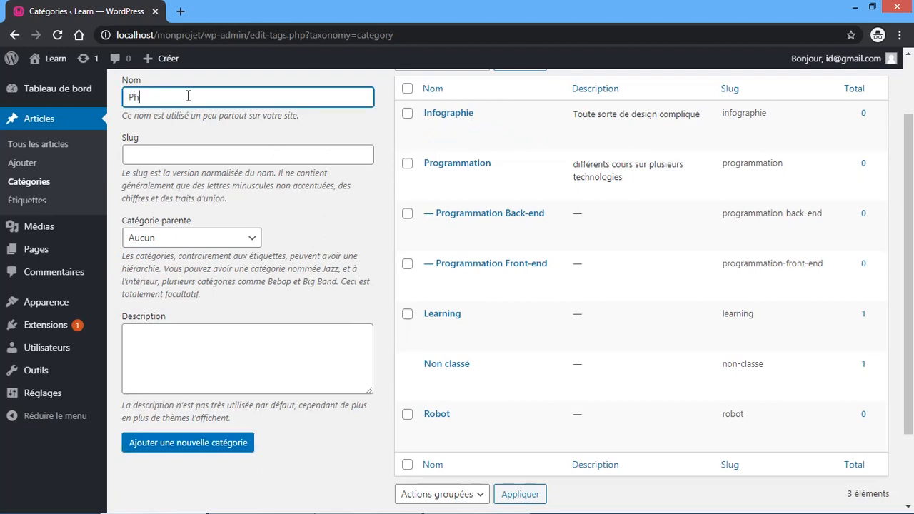
pyautogui.write('otoshop')
pyautogui.click(175, 236)
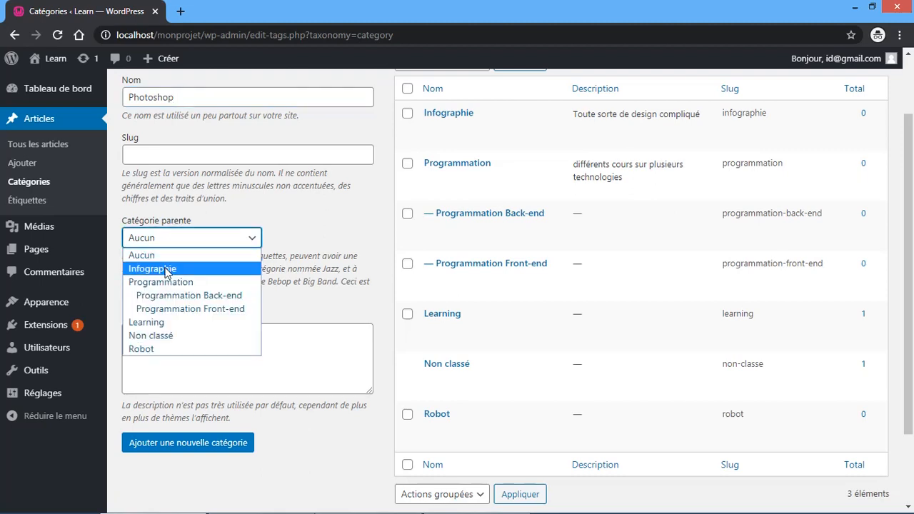
pyautogui.click(168, 272)
pyautogui.click(177, 239)
pyautogui.click(187, 272)
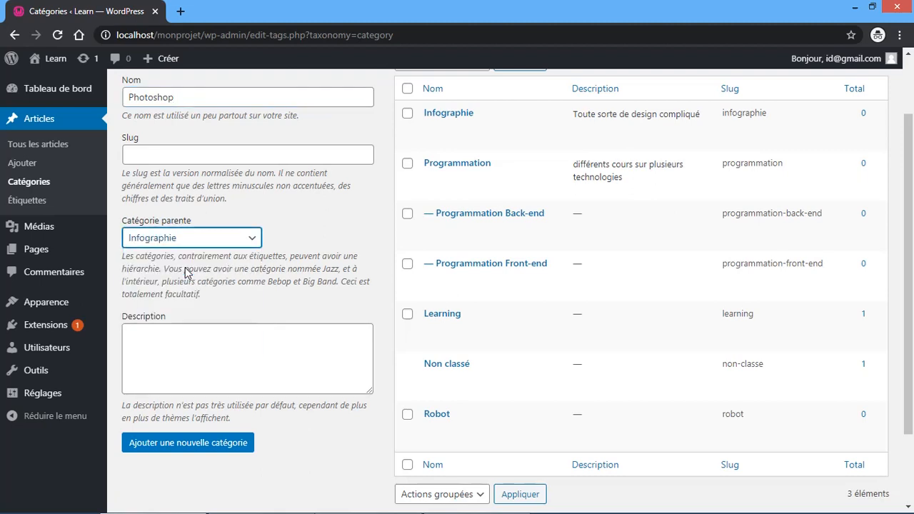
pyautogui.click(183, 444)
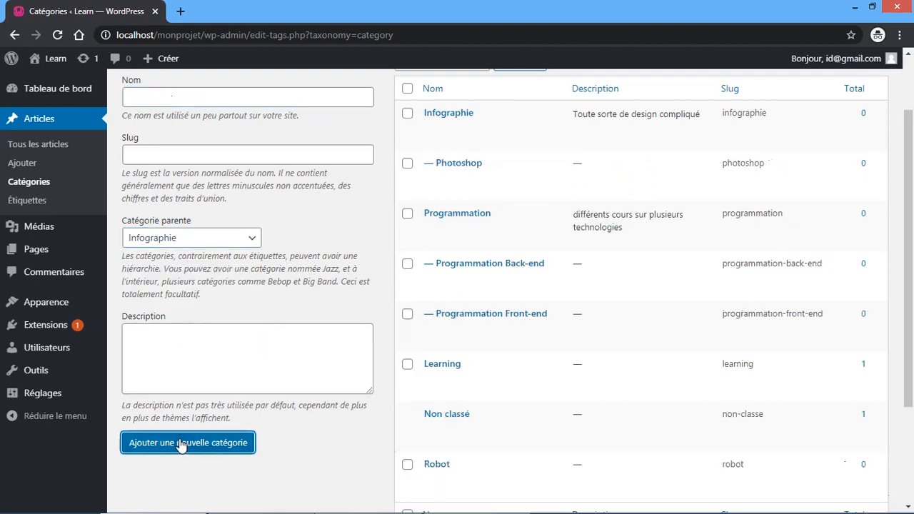
# Add a subcategory named "Flash" with Infographie as its parent category
pyautogui.click(197, 95)
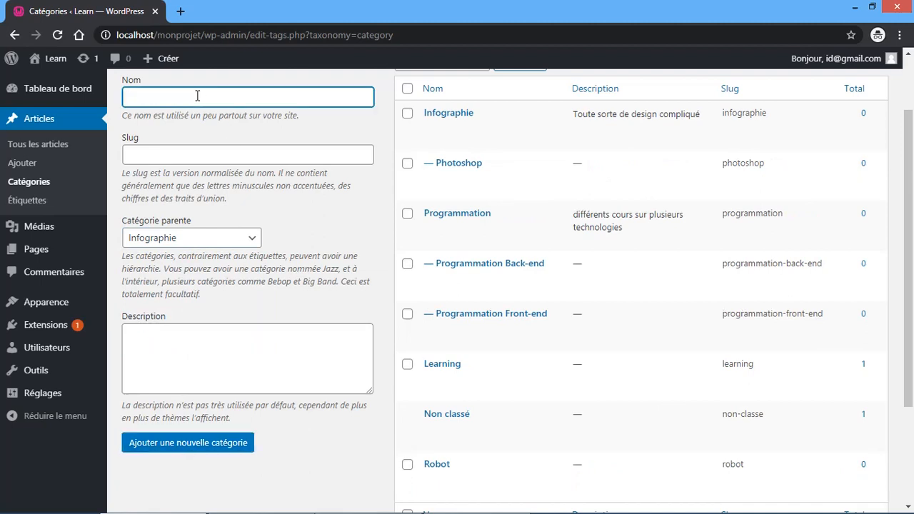
pyautogui.write('Flash')
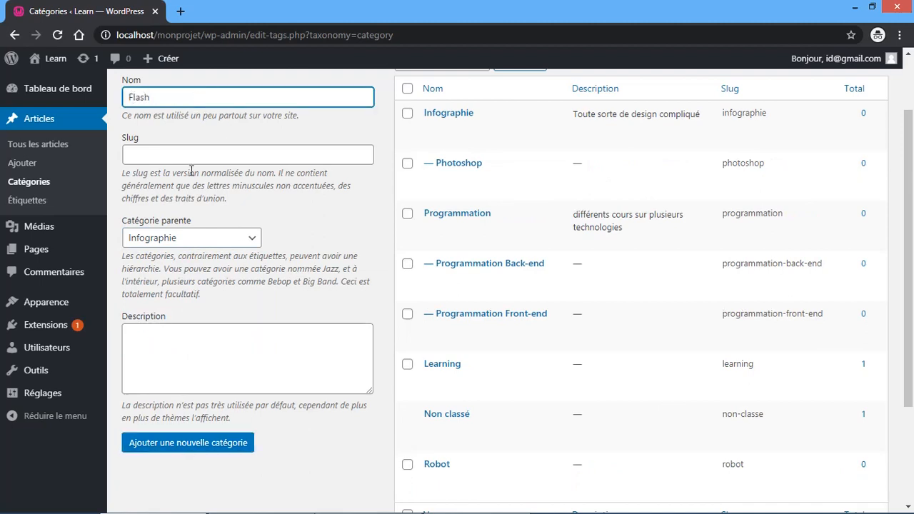
pyautogui.click(182, 239)
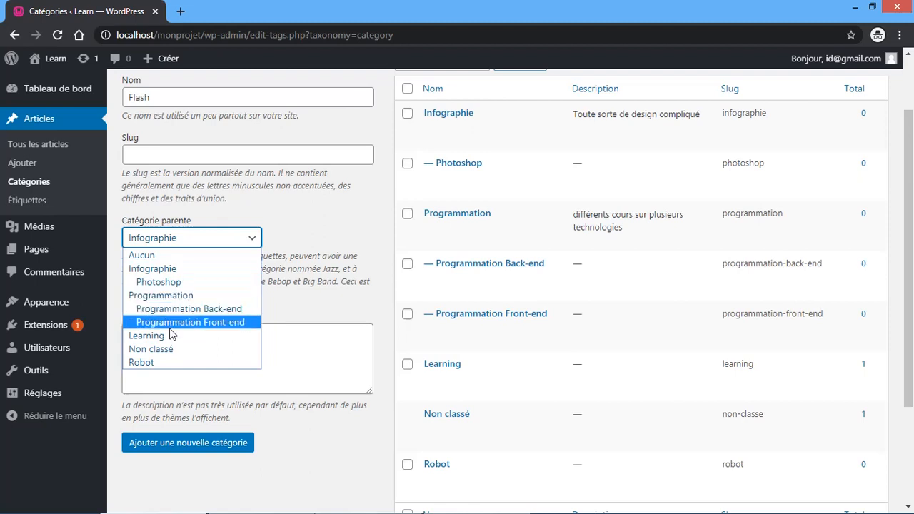
pyautogui.click(177, 157)
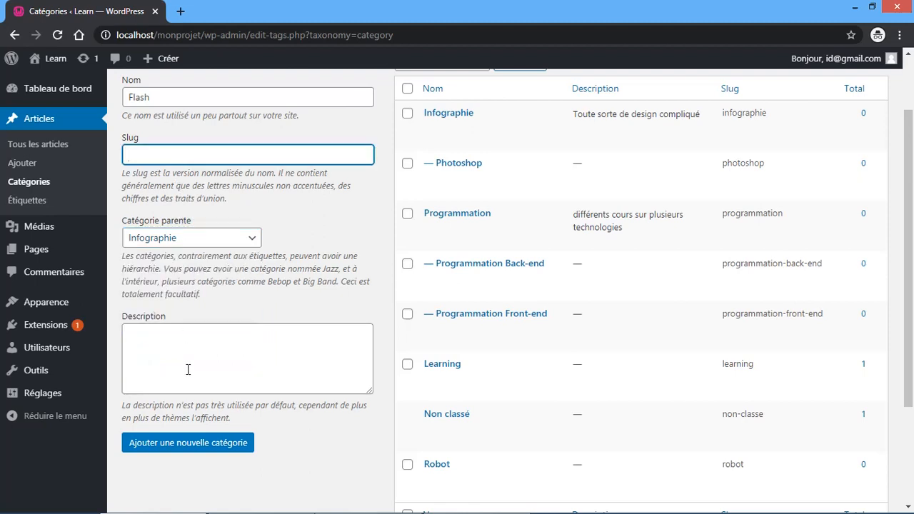
pyautogui.click(185, 448)
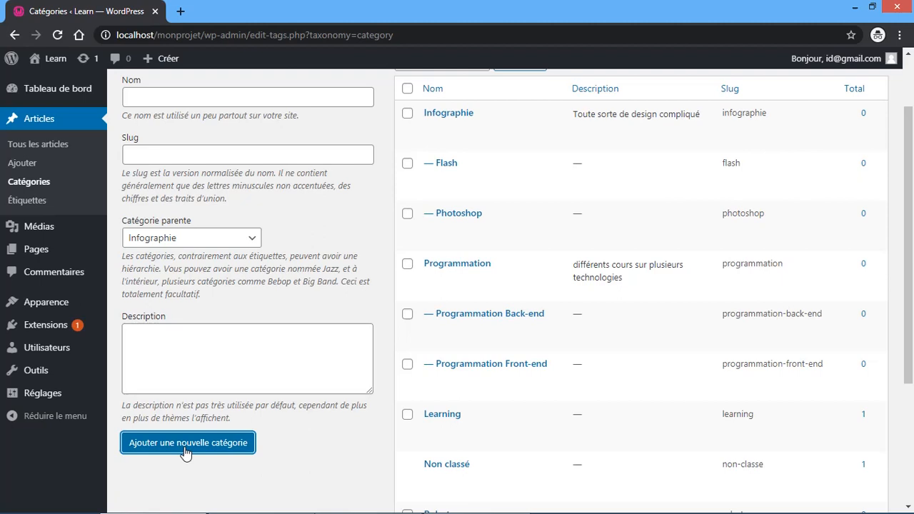
pyautogui.scroll(-2, 550, 150)
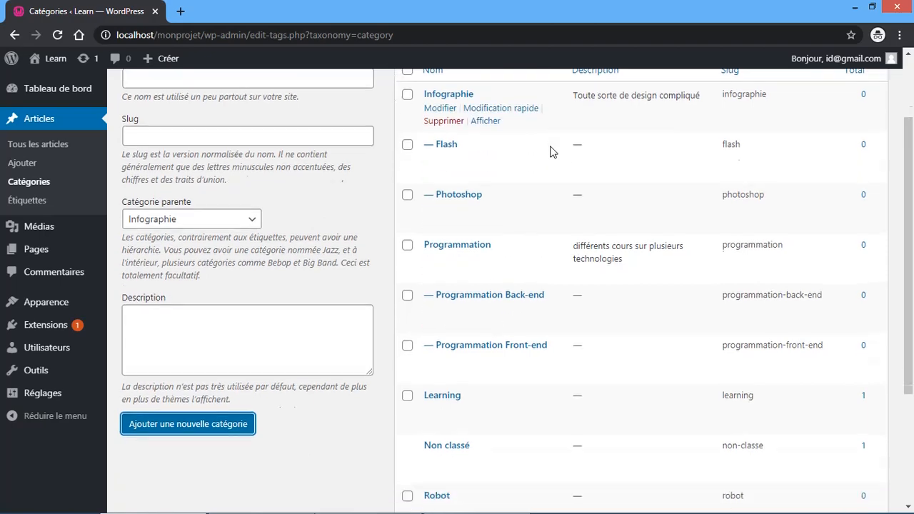
pyautogui.scroll(3, 550, 151)
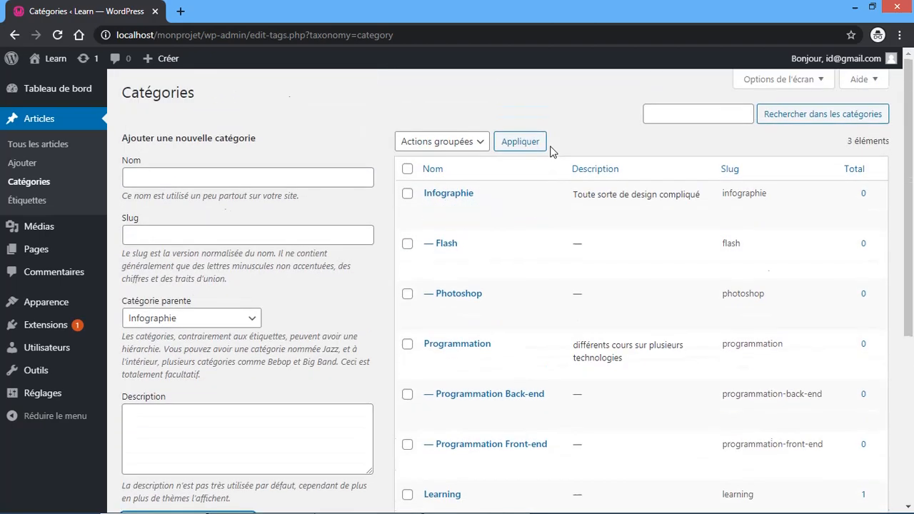
pyautogui.moveTo(532, 207)
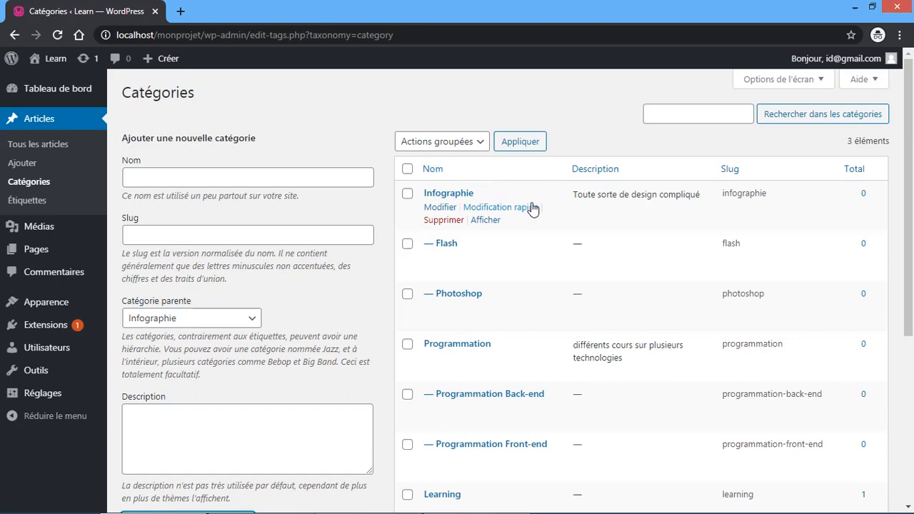
pyautogui.scroll(-2, 532, 207)
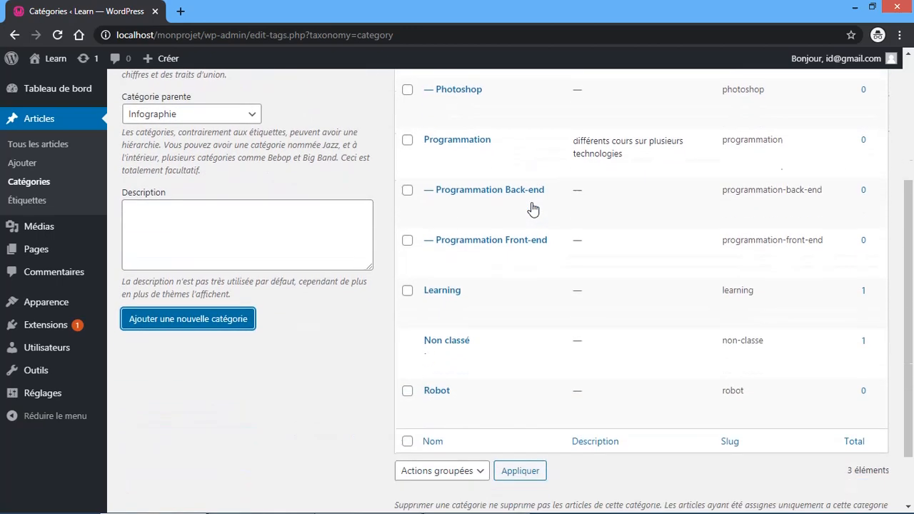
# Rename the Photoshop subcategory to "Adobe Photoshop" with quick edit and save the update
pyautogui.scroll(2, 532, 207)
pyautogui.moveTo(457, 260)
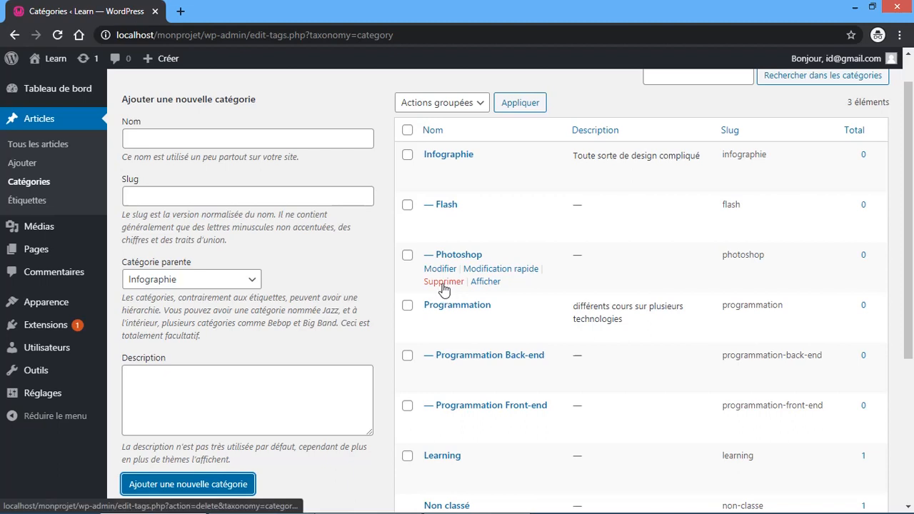
pyautogui.click(492, 269)
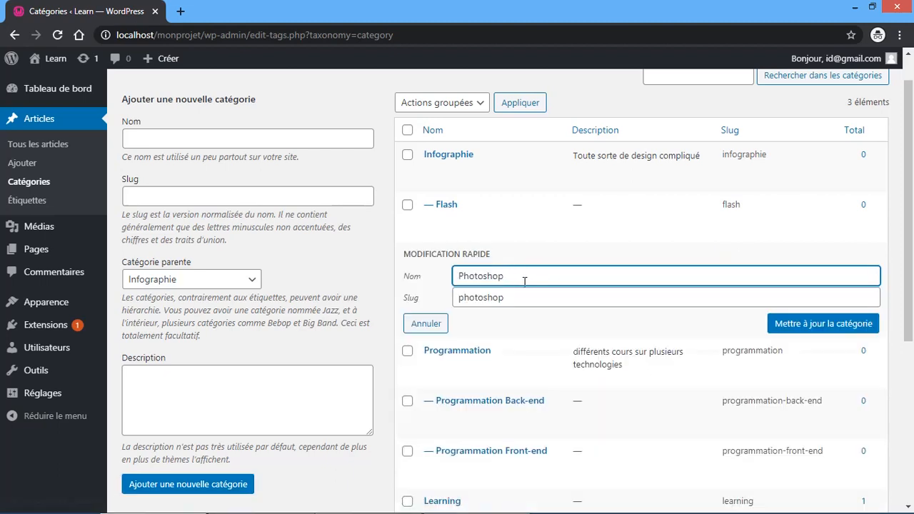
pyautogui.press('Home')
pyautogui.write('Adobe')
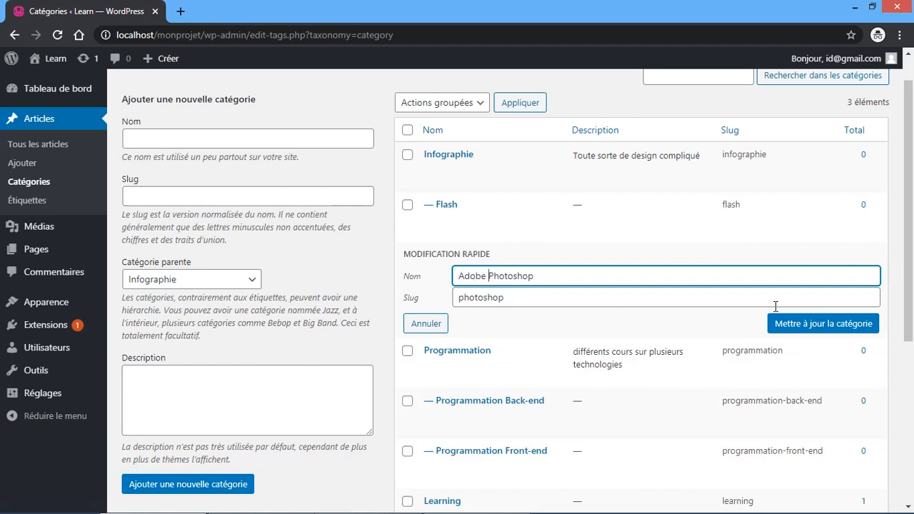
pyautogui.click(800, 324)
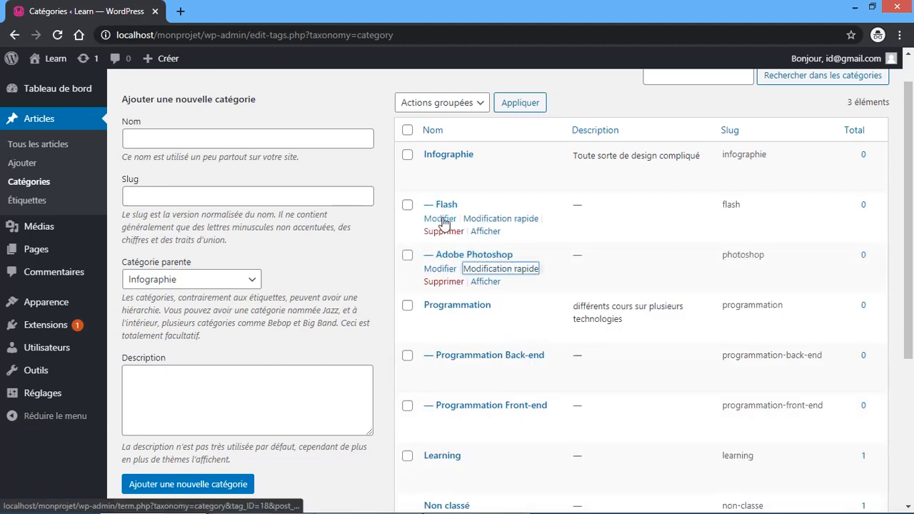
# Request deletion of the Robot category, but cancel instead of confirming it
pyautogui.scroll(-4, 468, 257)
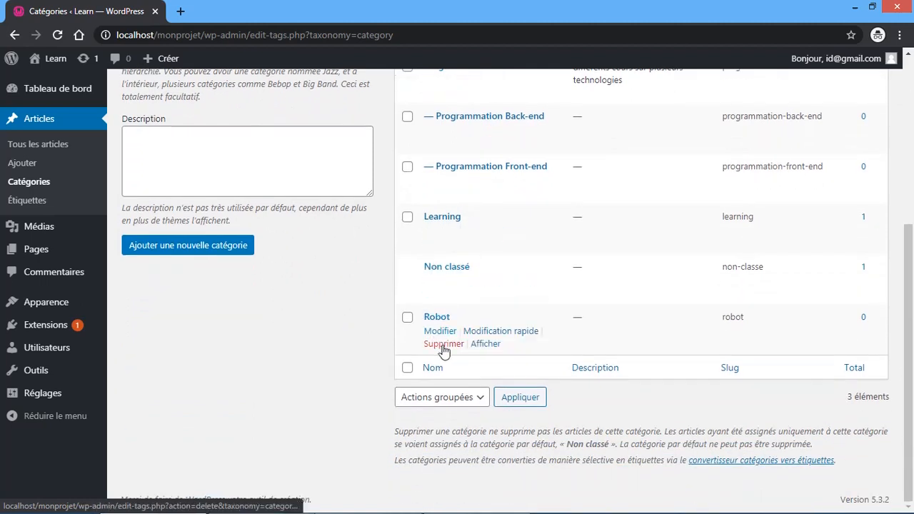
pyautogui.click(443, 345)
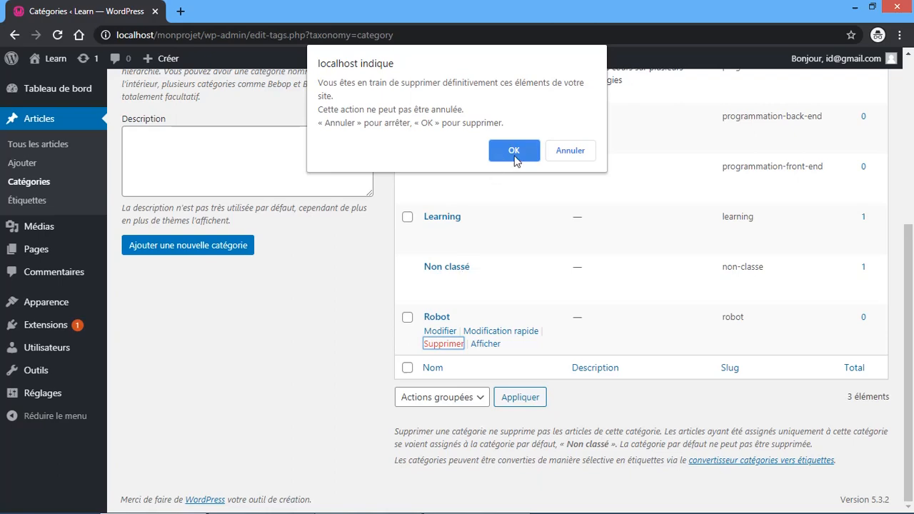
pyautogui.click(554, 152)
pyautogui.scroll(5, 441, 263)
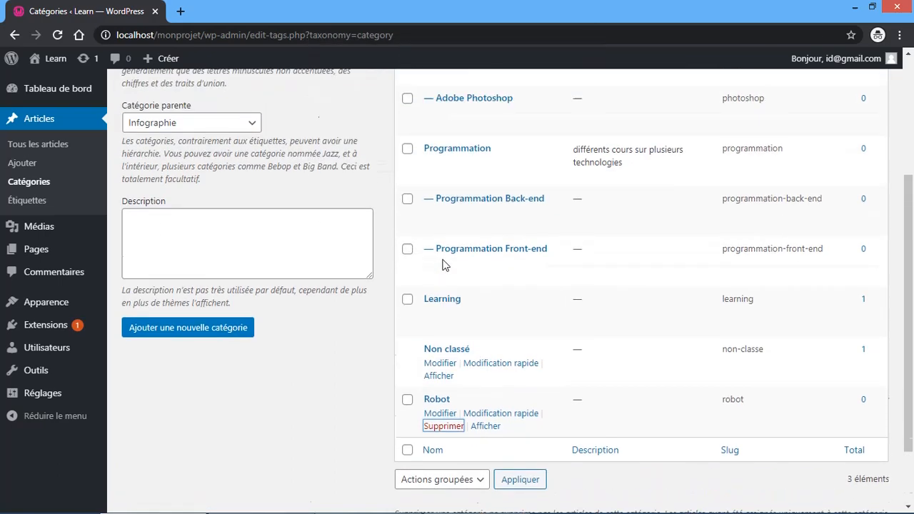
pyautogui.moveTo(444, 264)
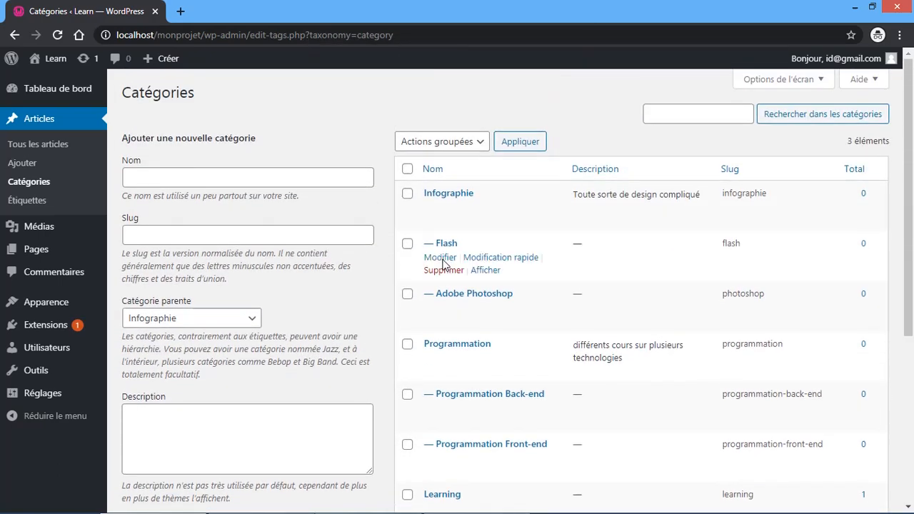
pyautogui.scroll(-3, 442, 264)
pyautogui.scroll(3, 442, 264)
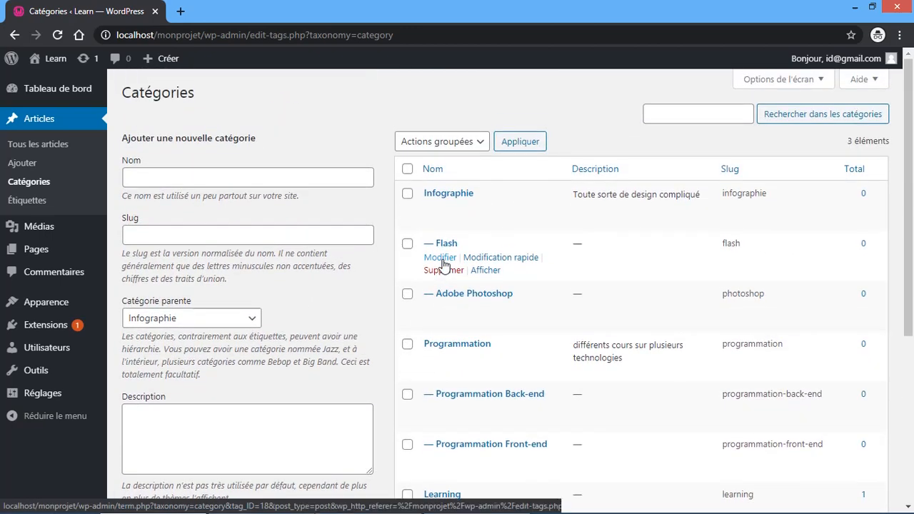
pyautogui.scroll(-2, 442, 264)
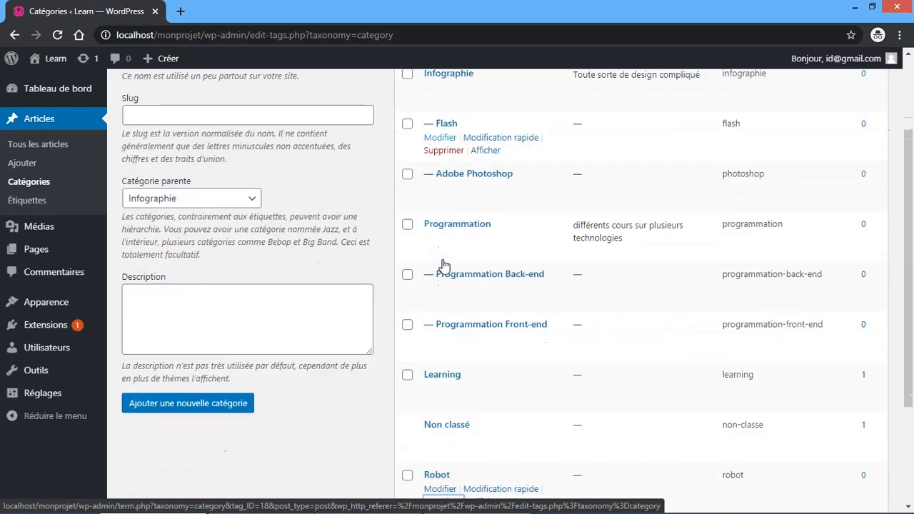